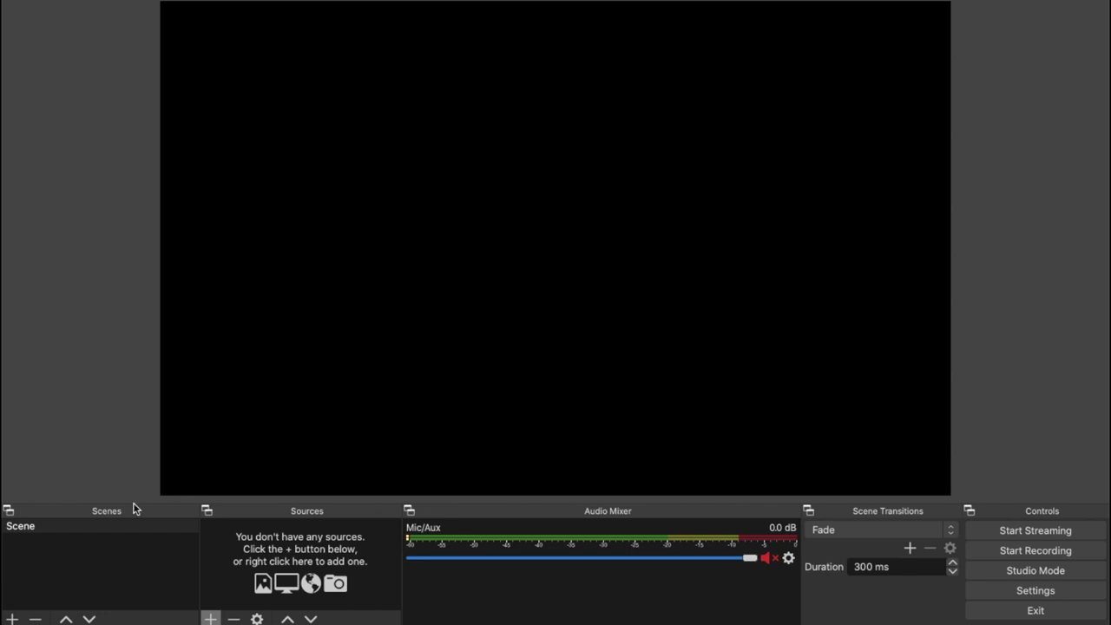
Add a new Video Capture Device source named "USB 2.0 Capture Card" to the scene
left_click(73, 536)
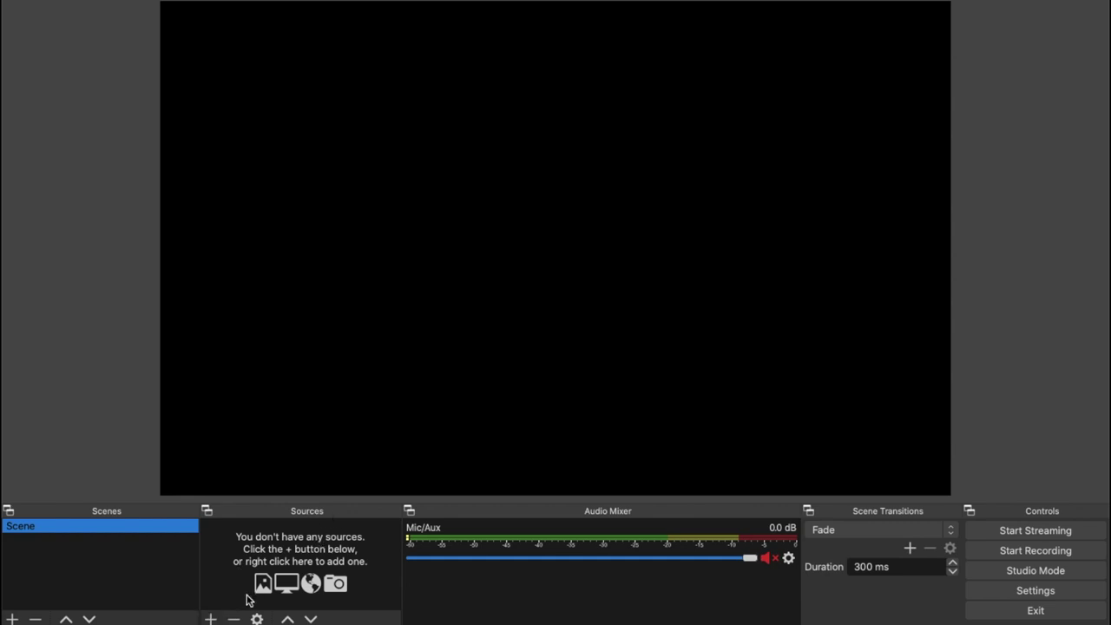
left_click(212, 618)
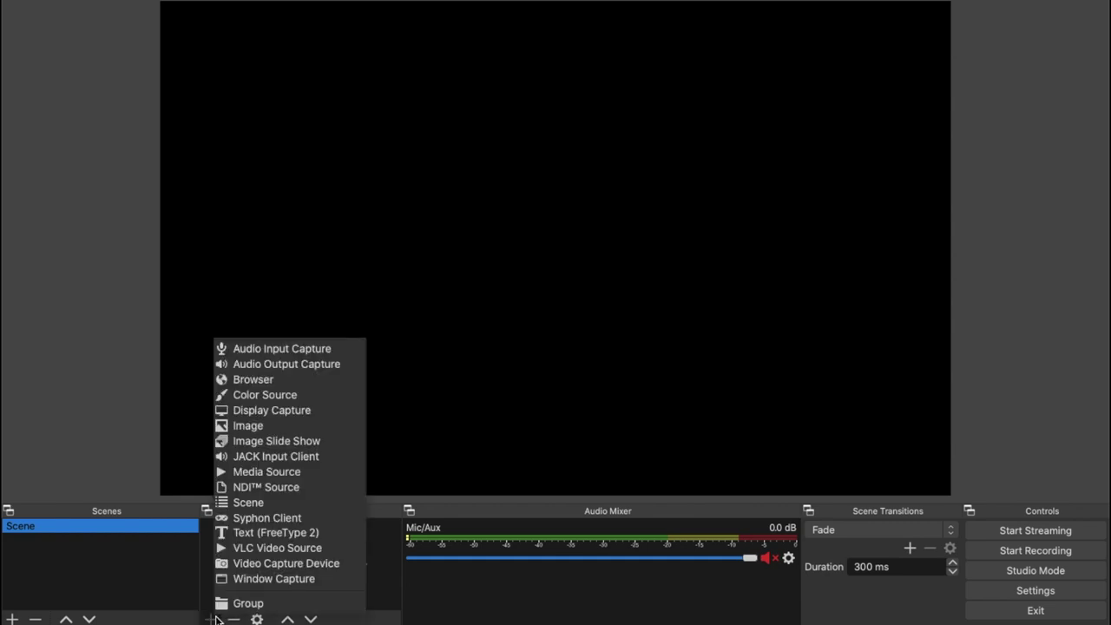
left_click(298, 565)
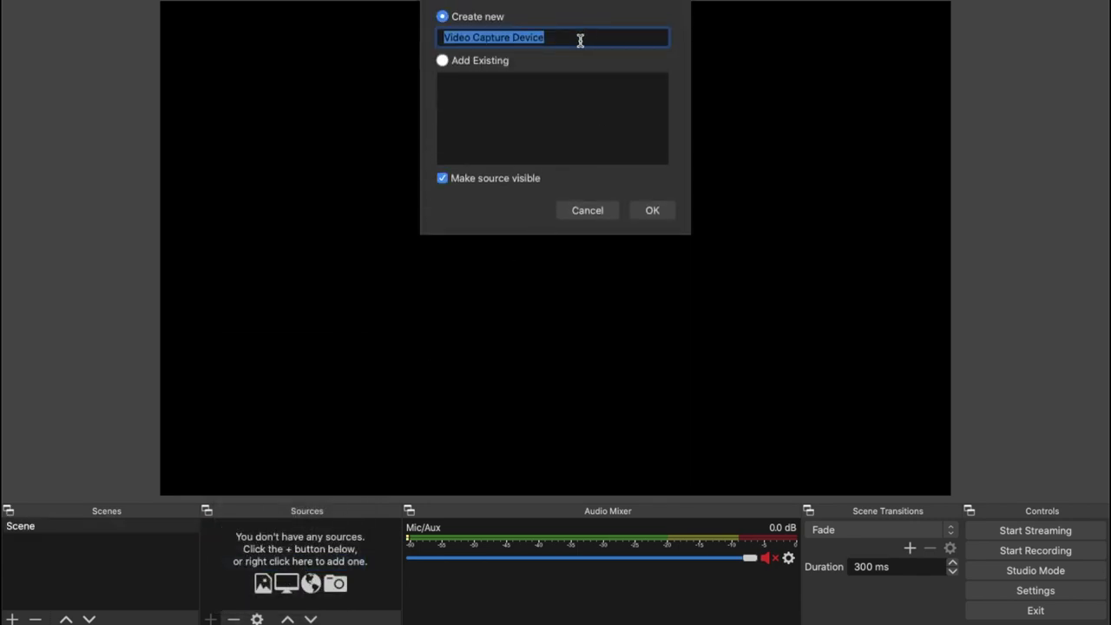
type("USB ")
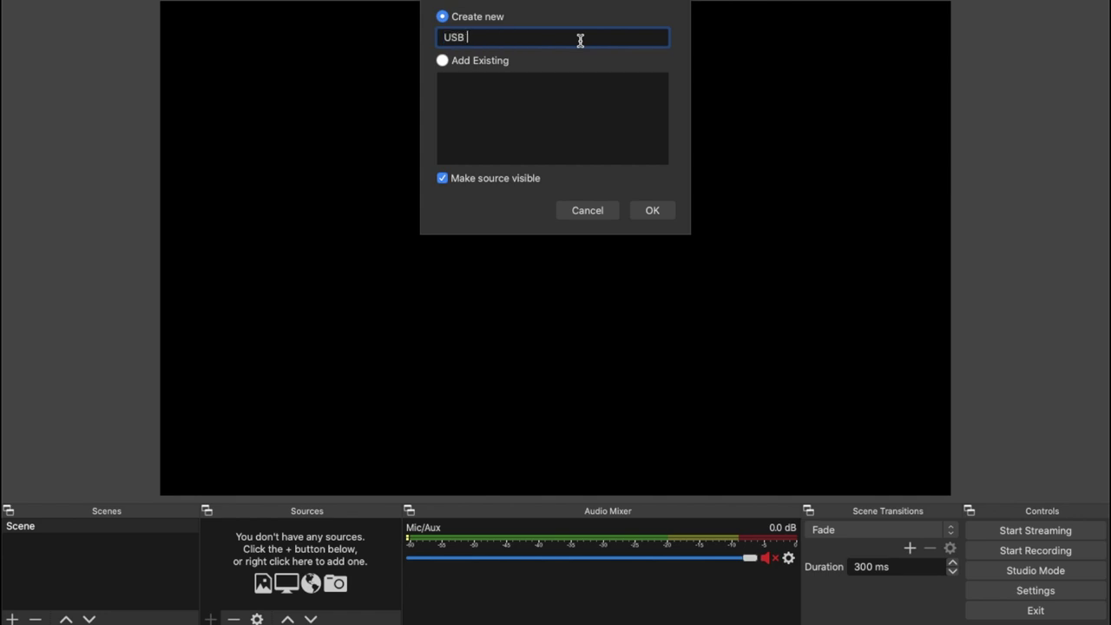
type("2.0 Capture Card")
left_click(652, 213)
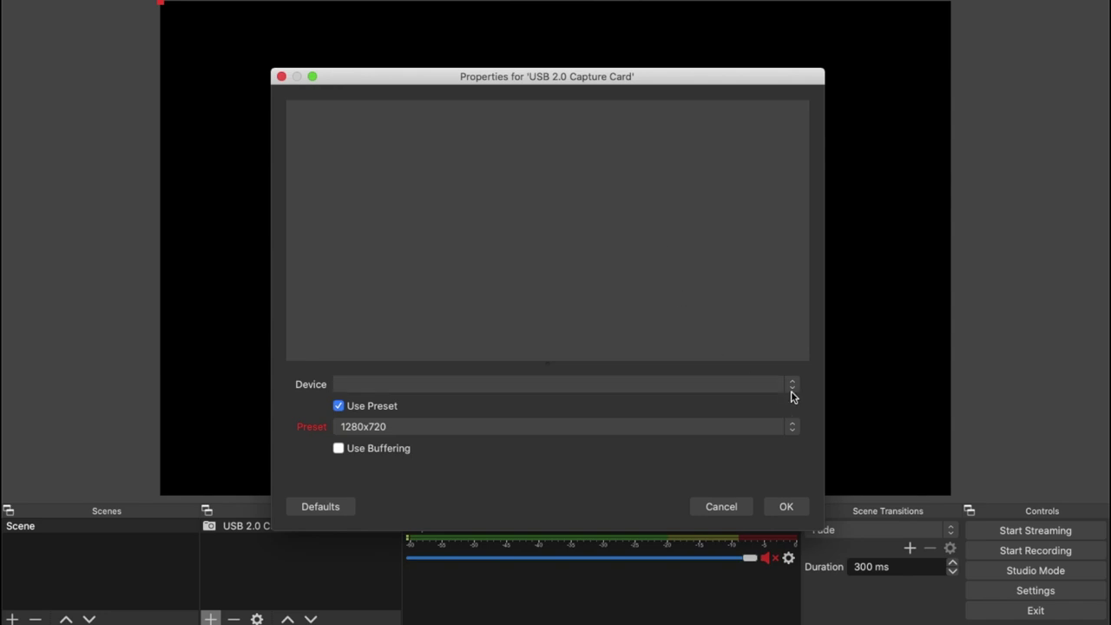
Choose AV TO USB2.0 as the device for the USB 2.0 Capture Card source and accept its properties
left_click(791, 389)
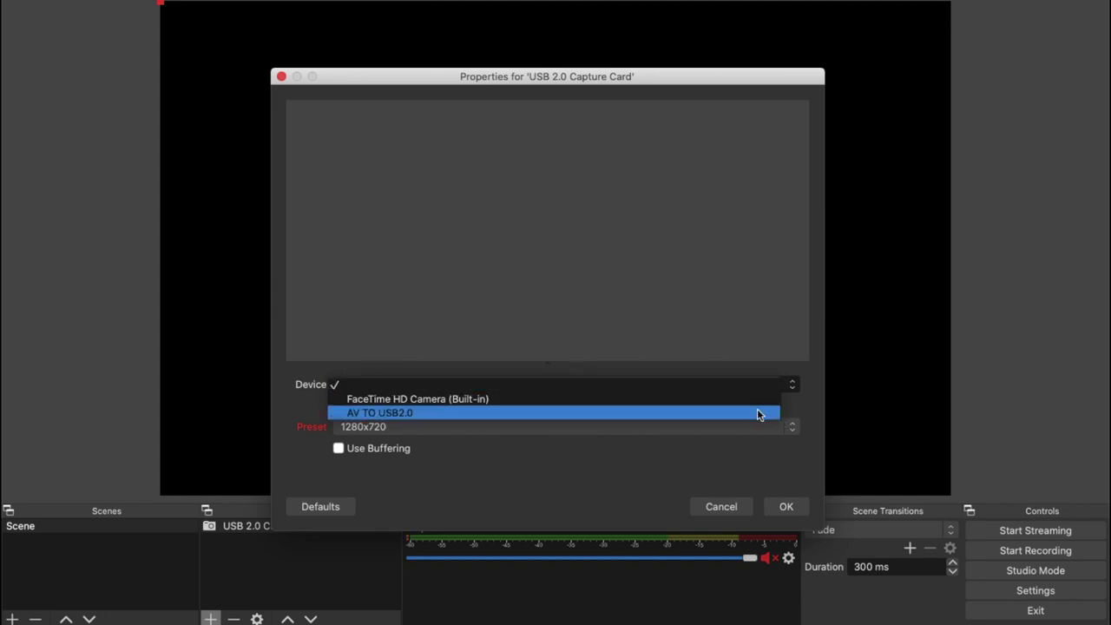
left_click(757, 413)
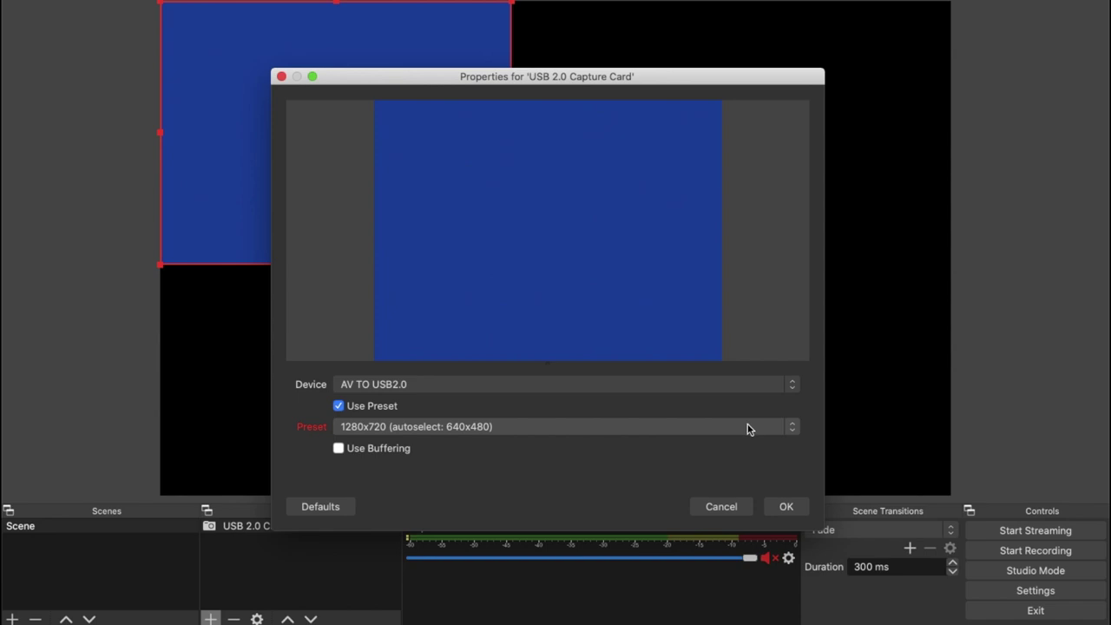
left_click(773, 505)
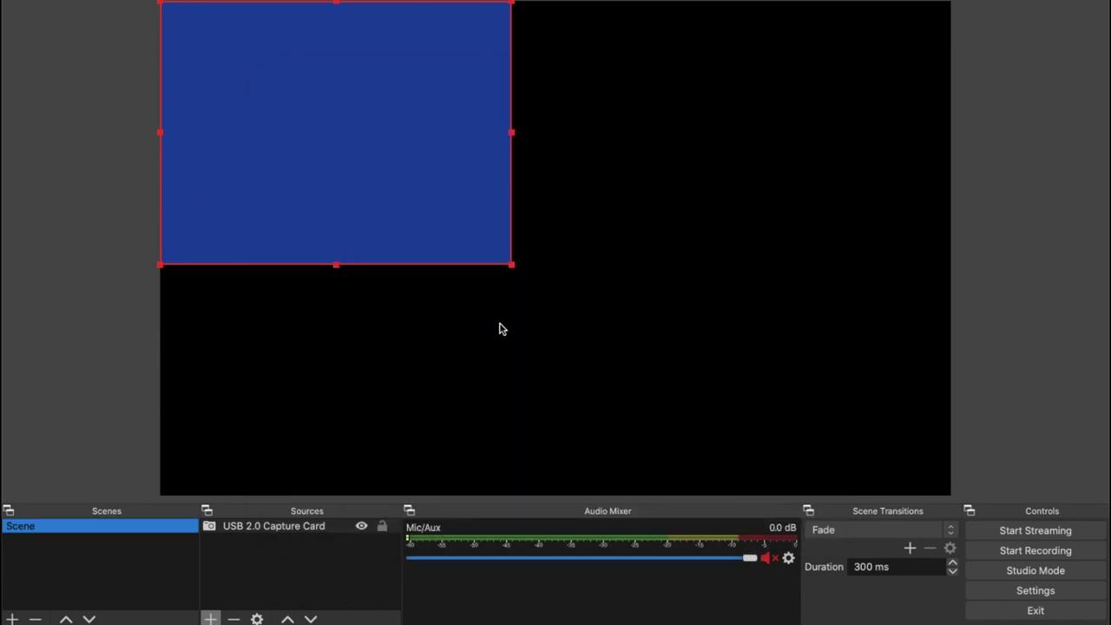
Reposition the capture card video on the canvas, fit it to the screen and deselect it
left_click_drag(372, 196, 604, 292)
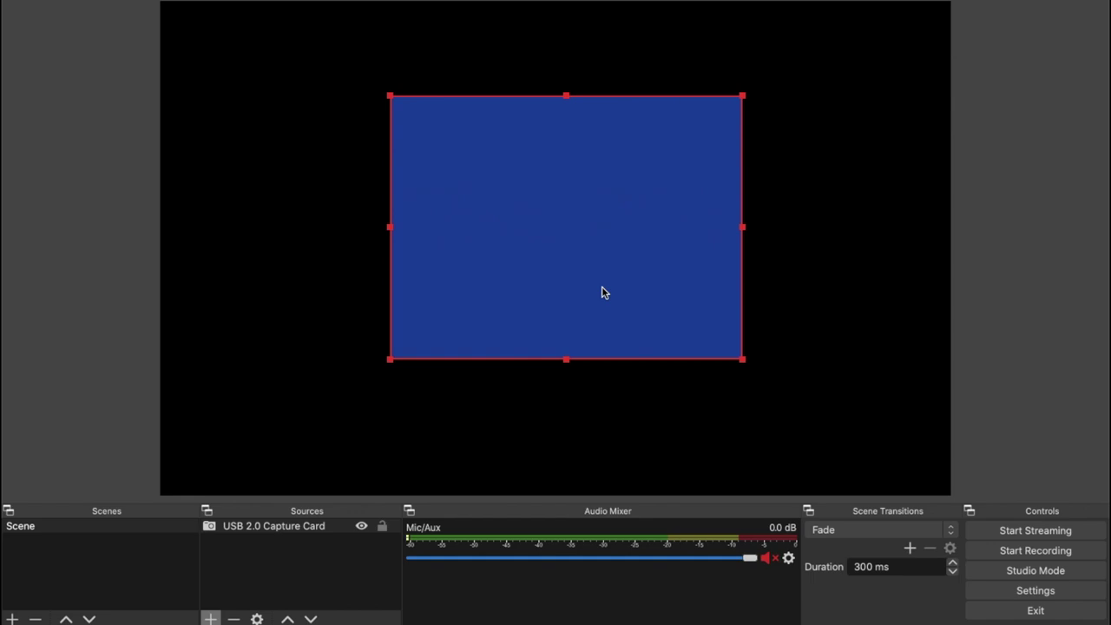
left_click_drag(605, 293, 557, 288)
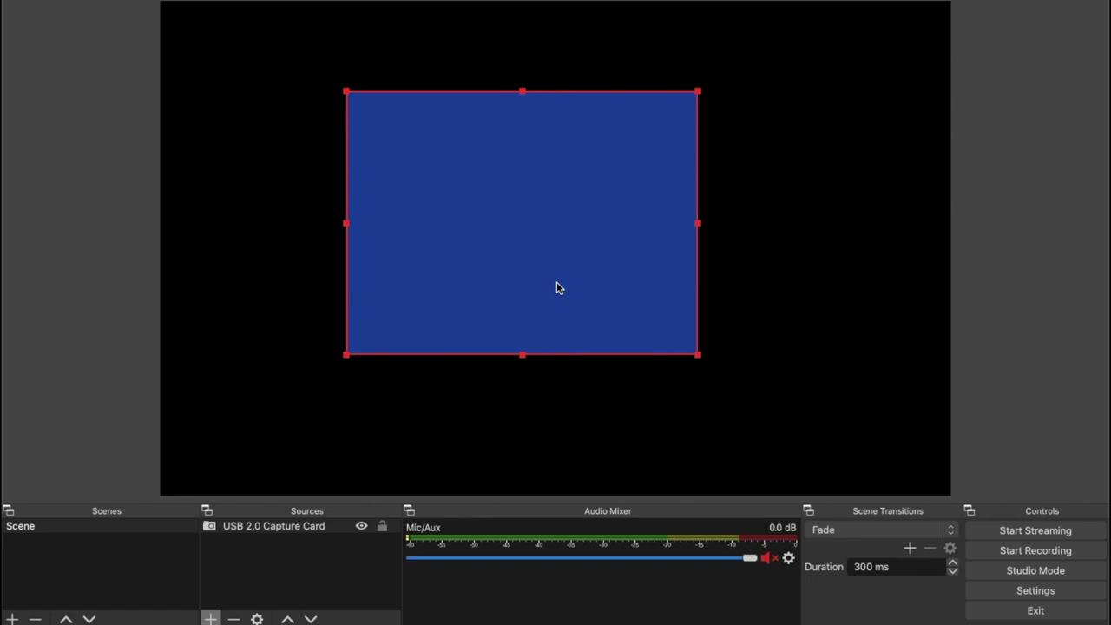
right_click(532, 265)
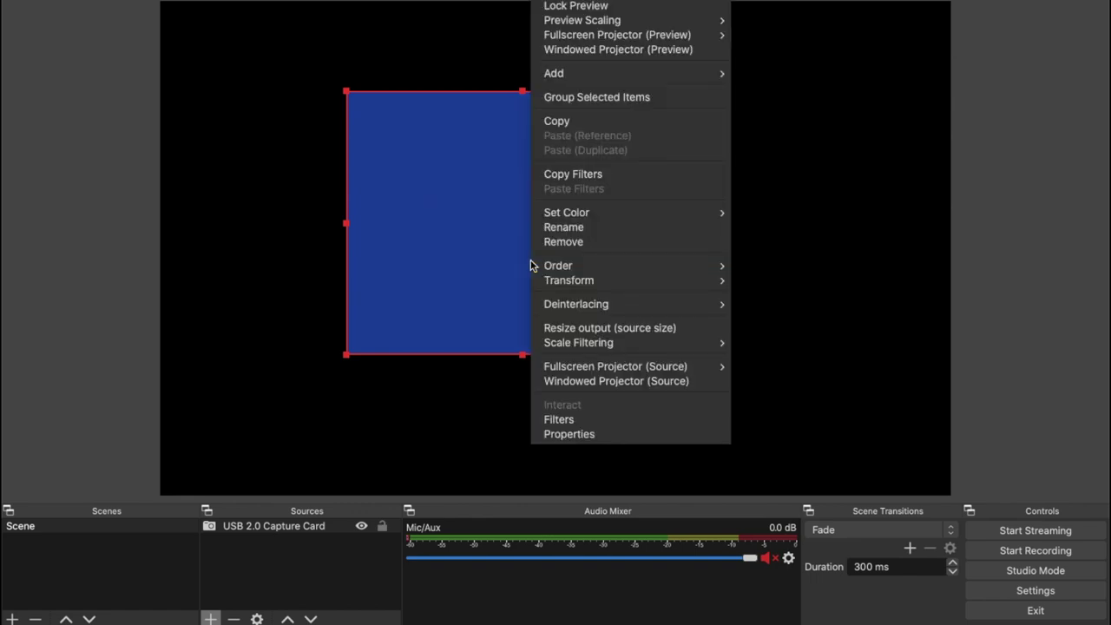
mouse_move(538, 280)
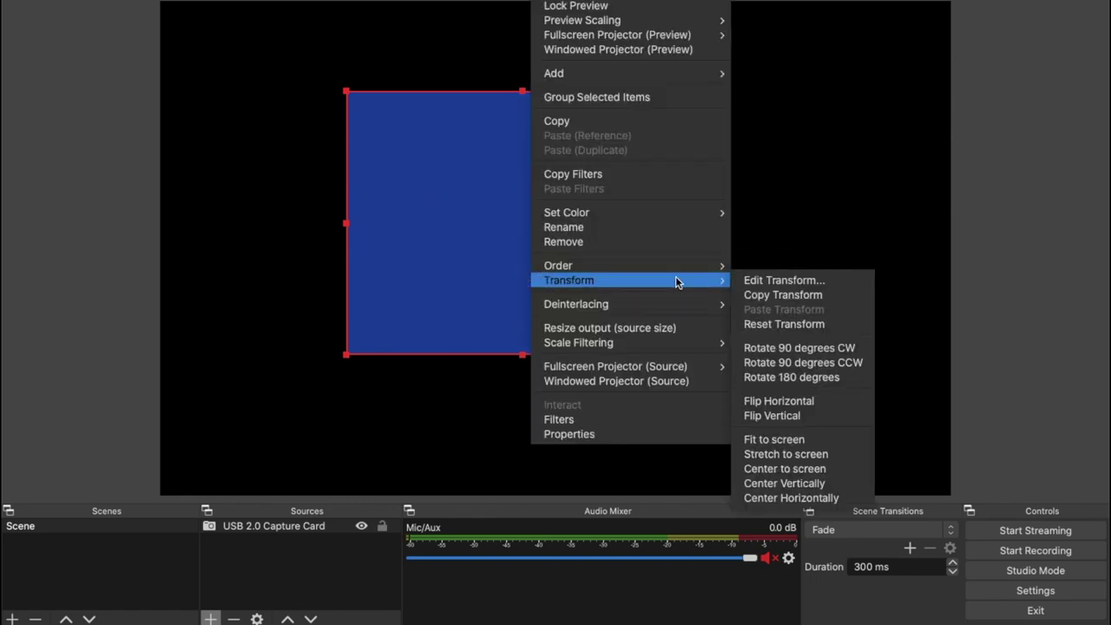
left_click(776, 440)
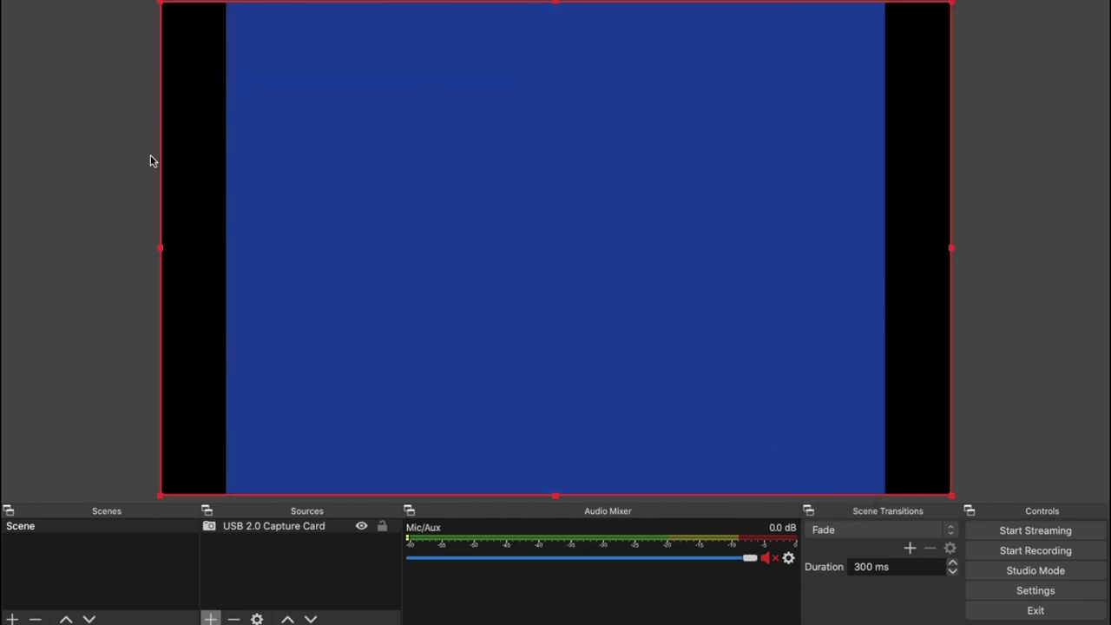
left_click(59, 159)
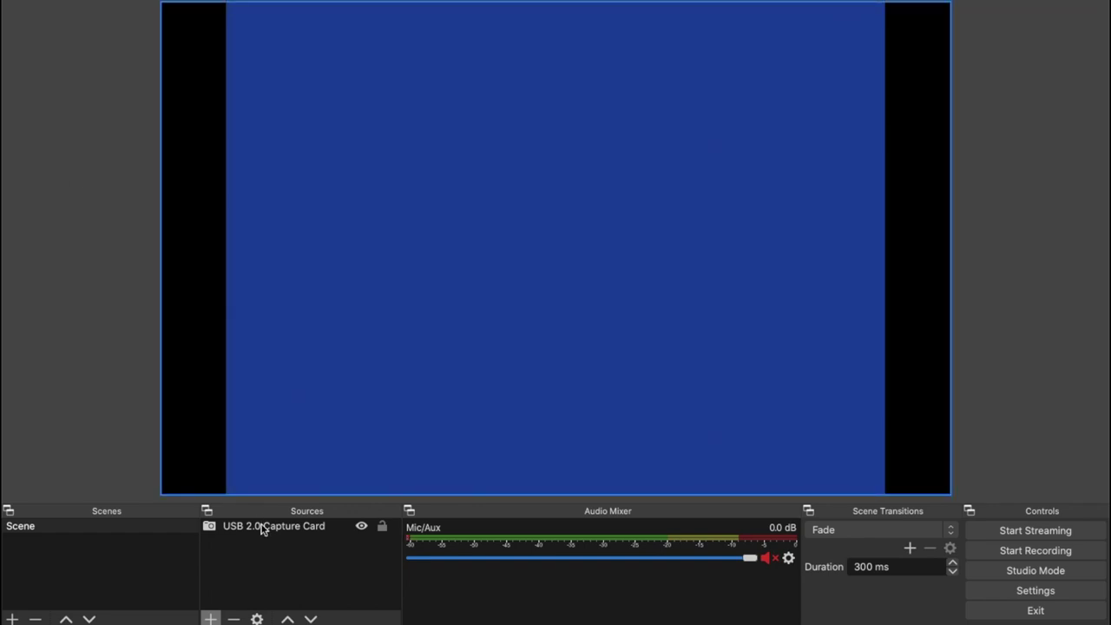
Add a new Audio Input Capture source under its default name, using USB2.0 MIC as the device
left_click(211, 618)
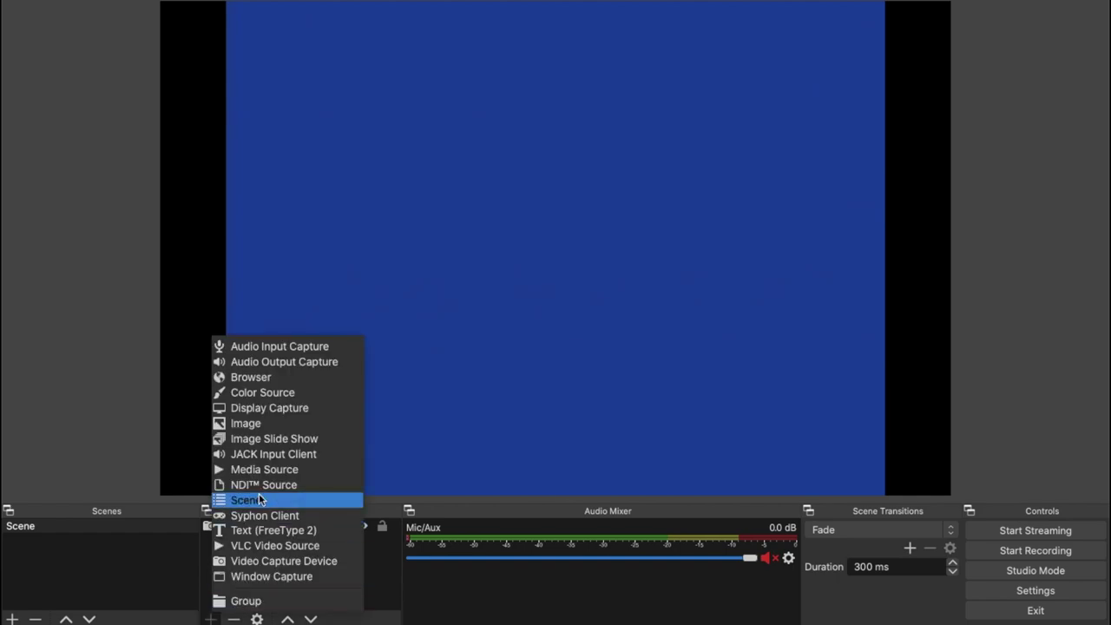
left_click(289, 345)
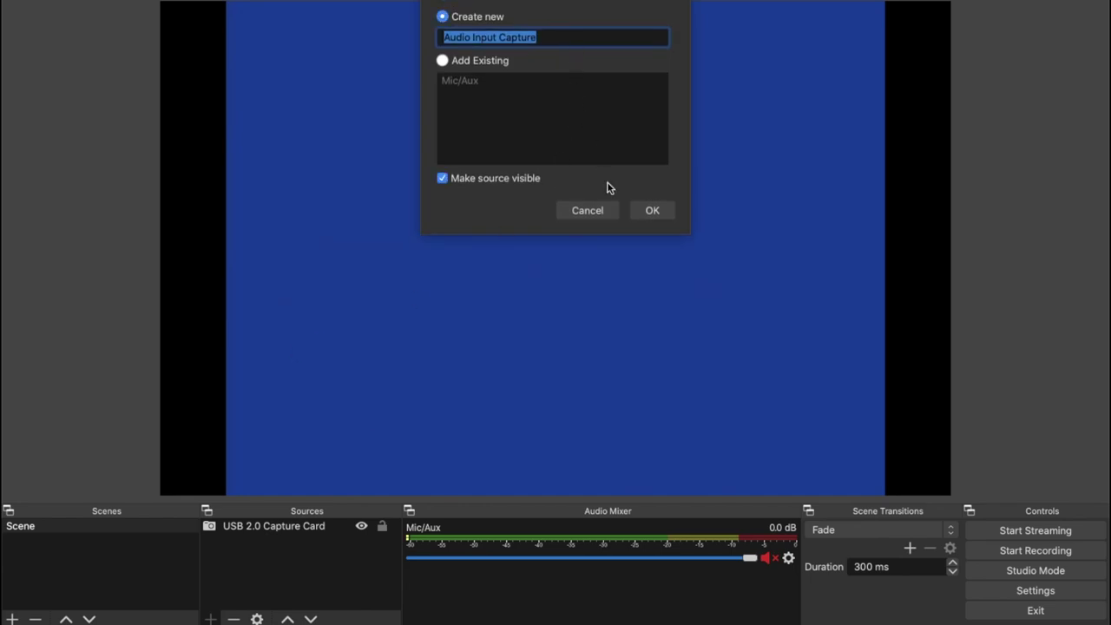
left_click(642, 215)
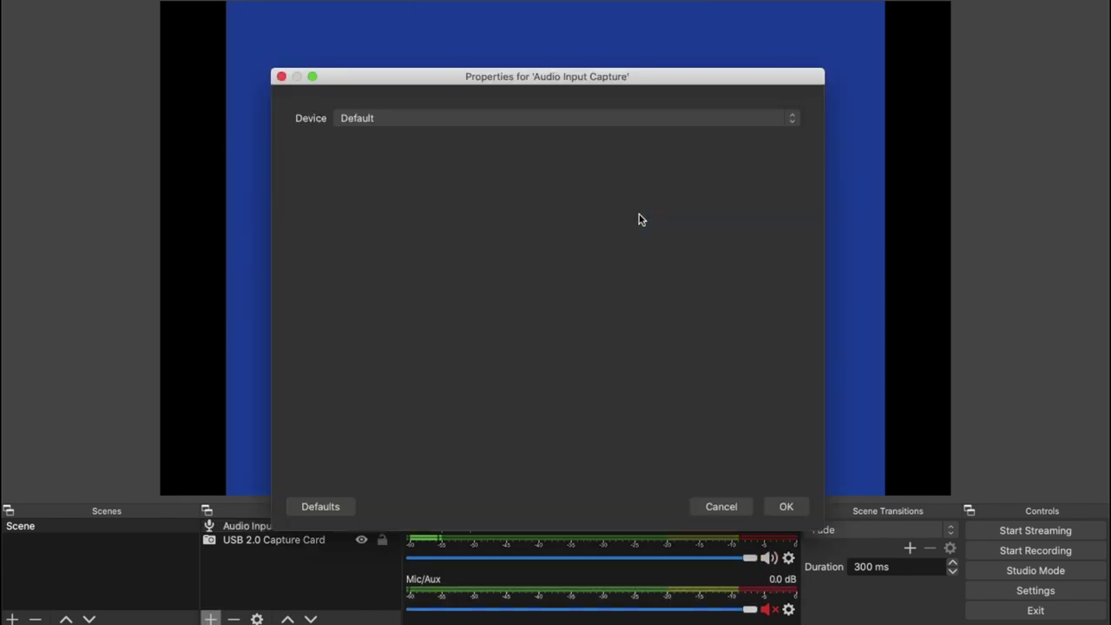
left_click(762, 123)
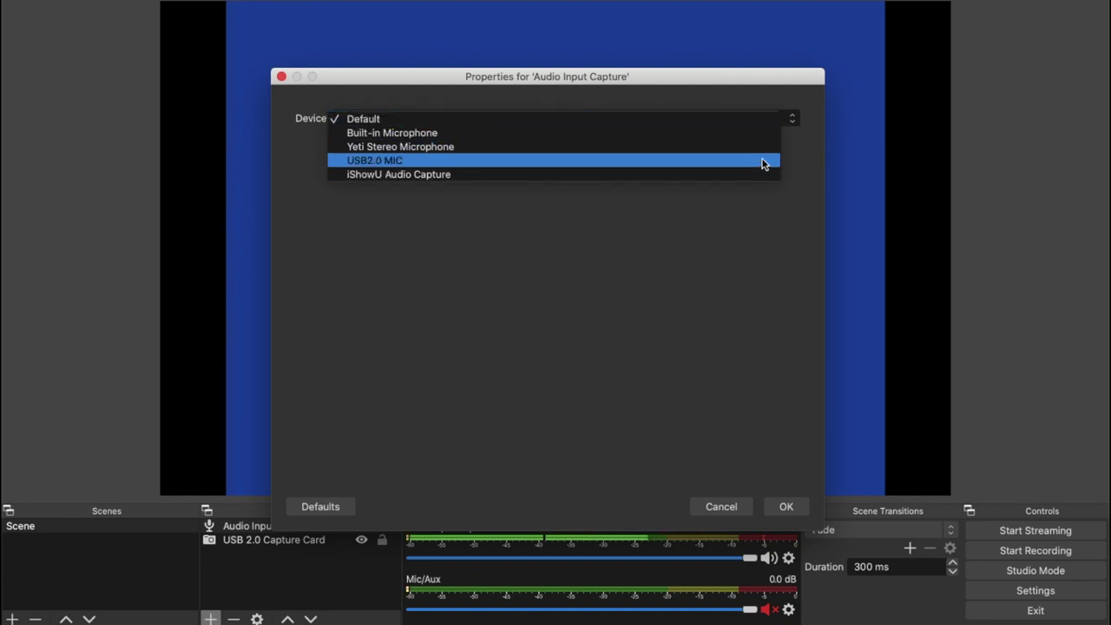
left_click(761, 160)
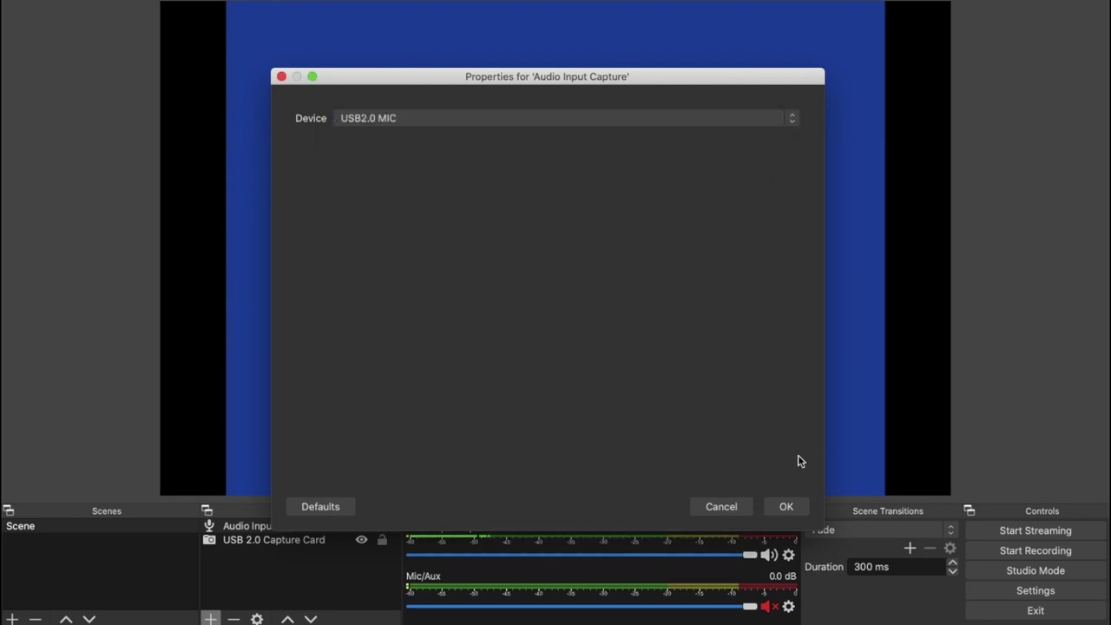
left_click(786, 505)
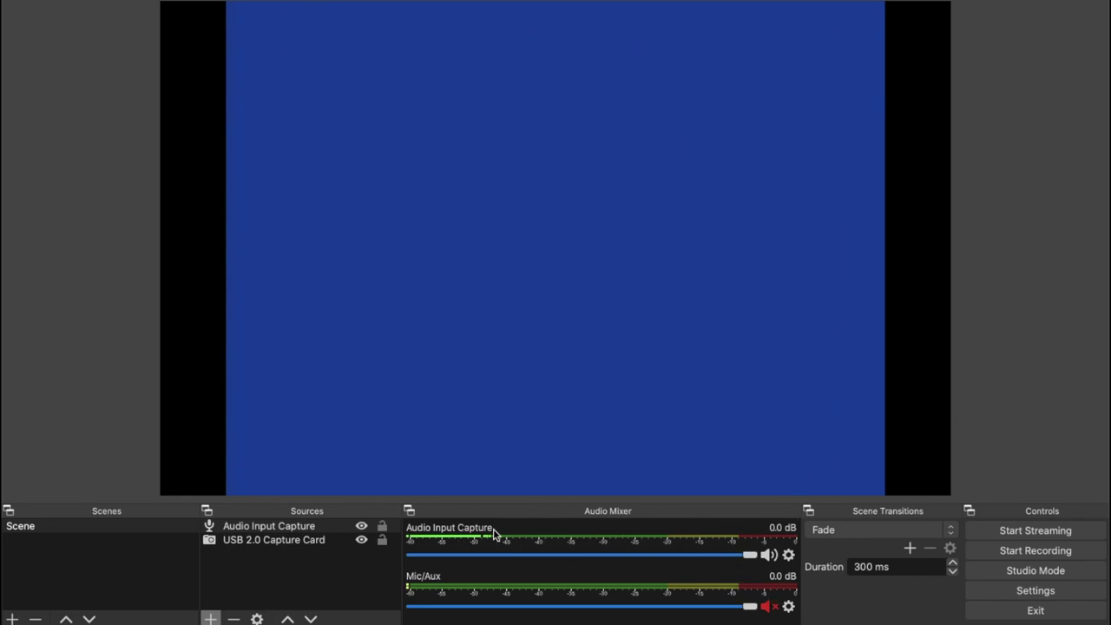
Set Audio Input Capture's audio monitoring to Monitor and Output in the advanced audio properties
left_click(788, 555)
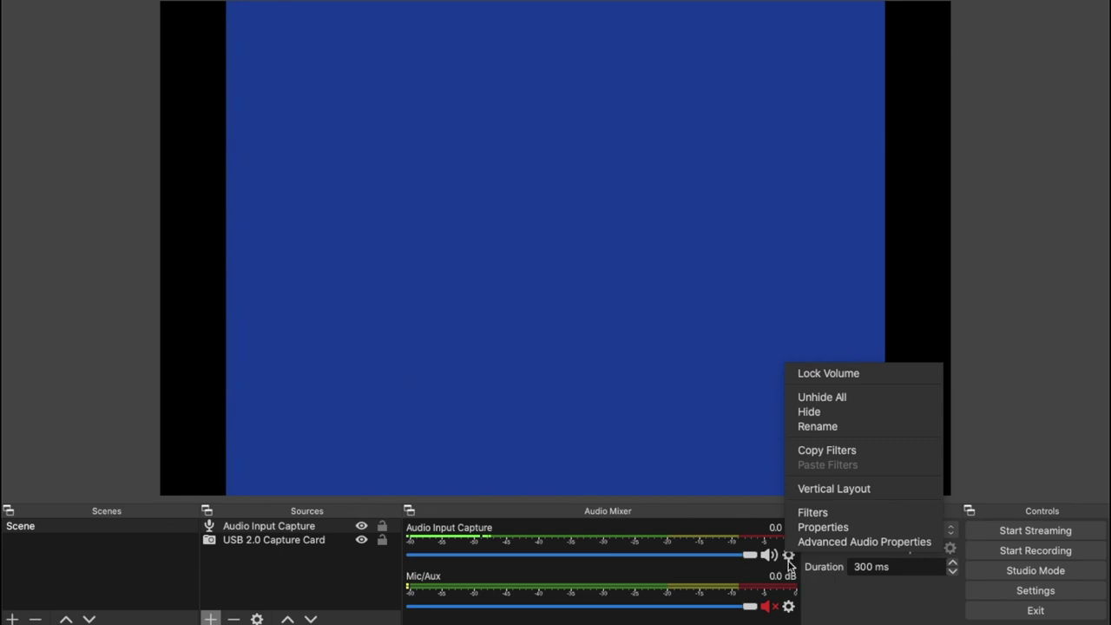
left_click(788, 556)
left_click(790, 557)
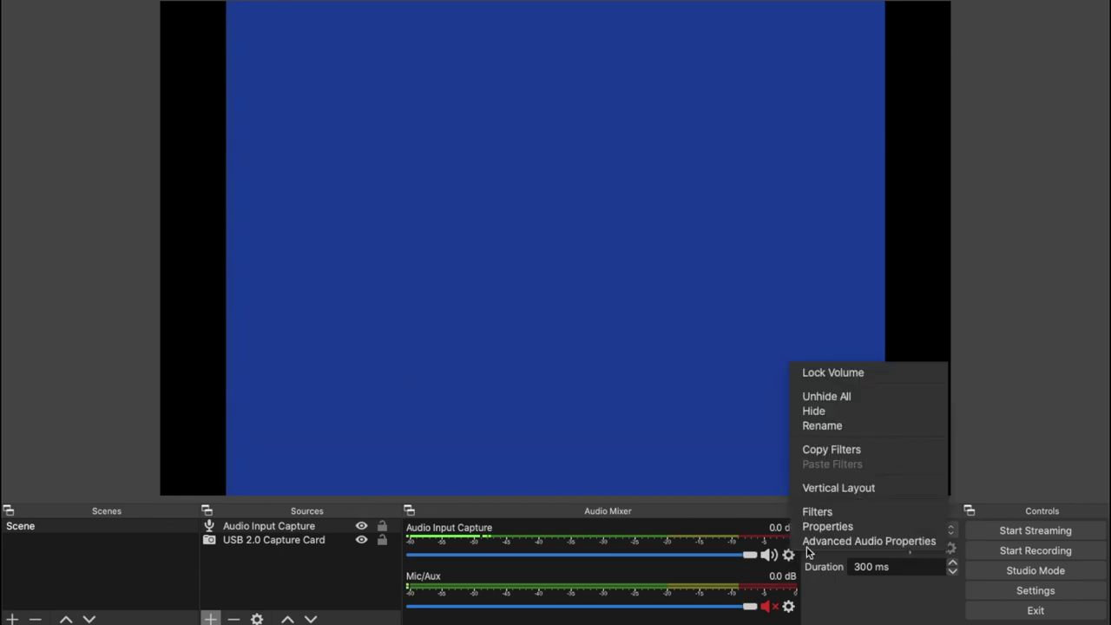
left_click(868, 540)
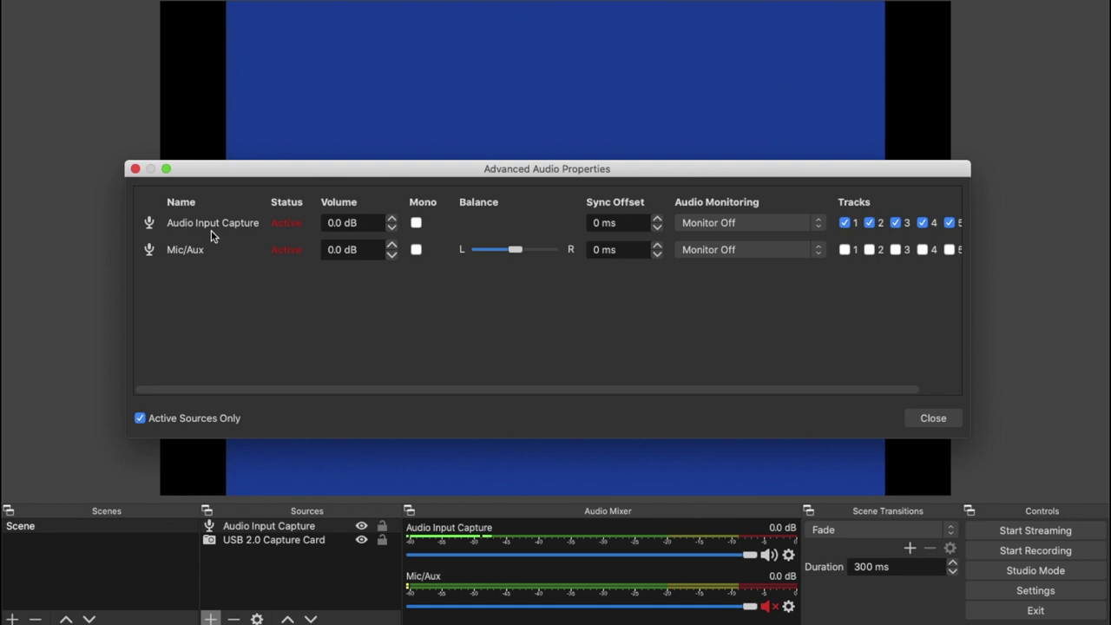
left_click(721, 222)
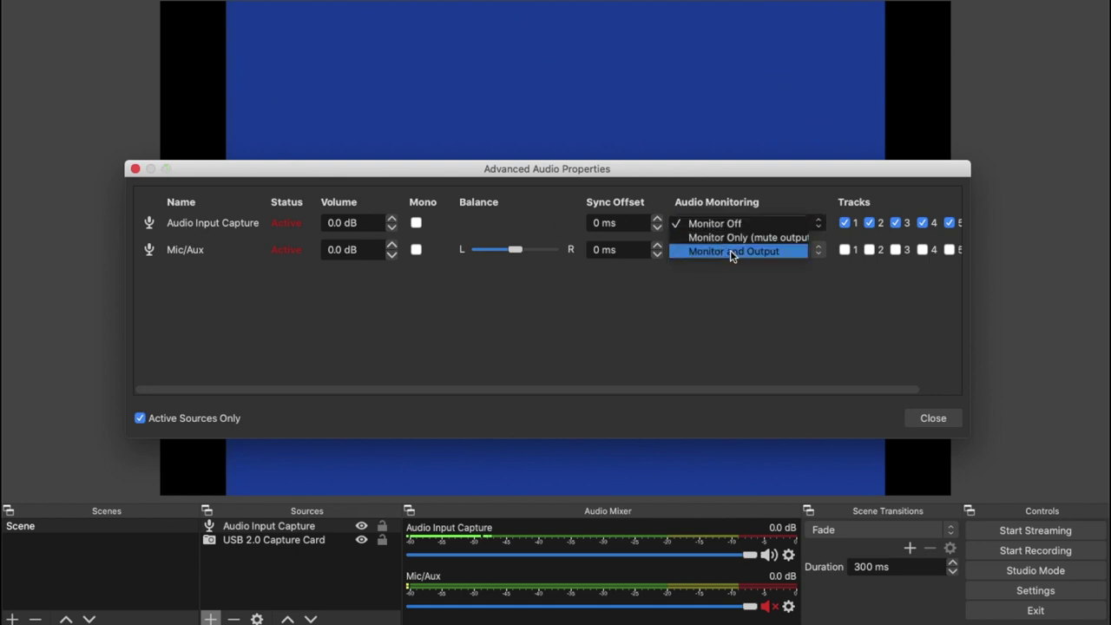
left_click(732, 251)
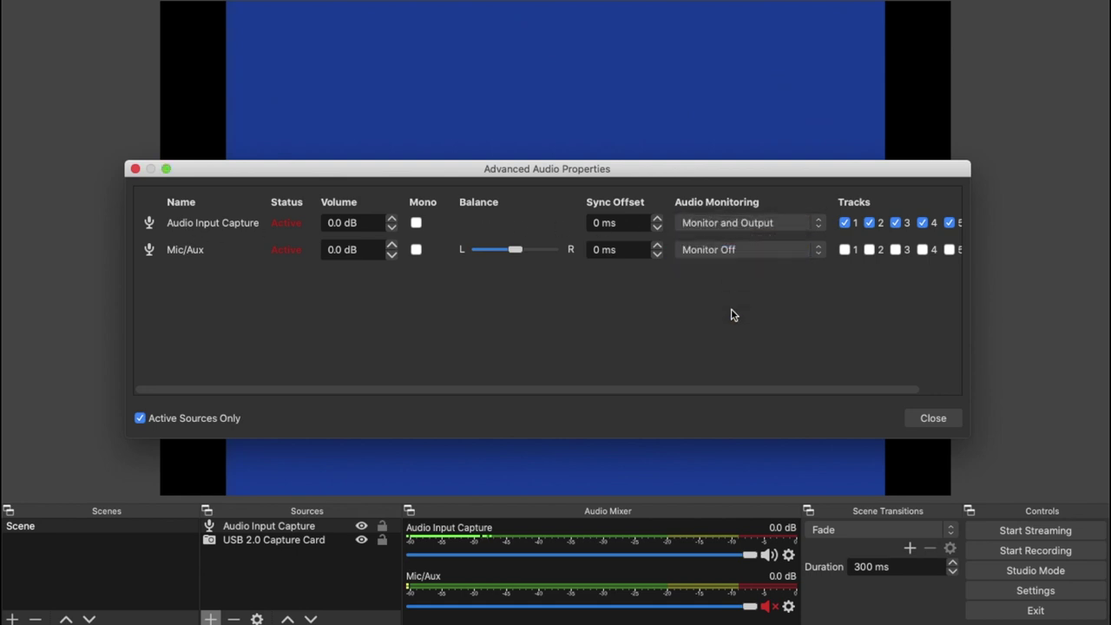
Disable audio tracks 2, 3, 4 and 5 for Audio Input Capture and close the advanced audio properties
left_click(873, 227)
left_click(891, 226)
left_click(922, 224)
left_click(950, 224)
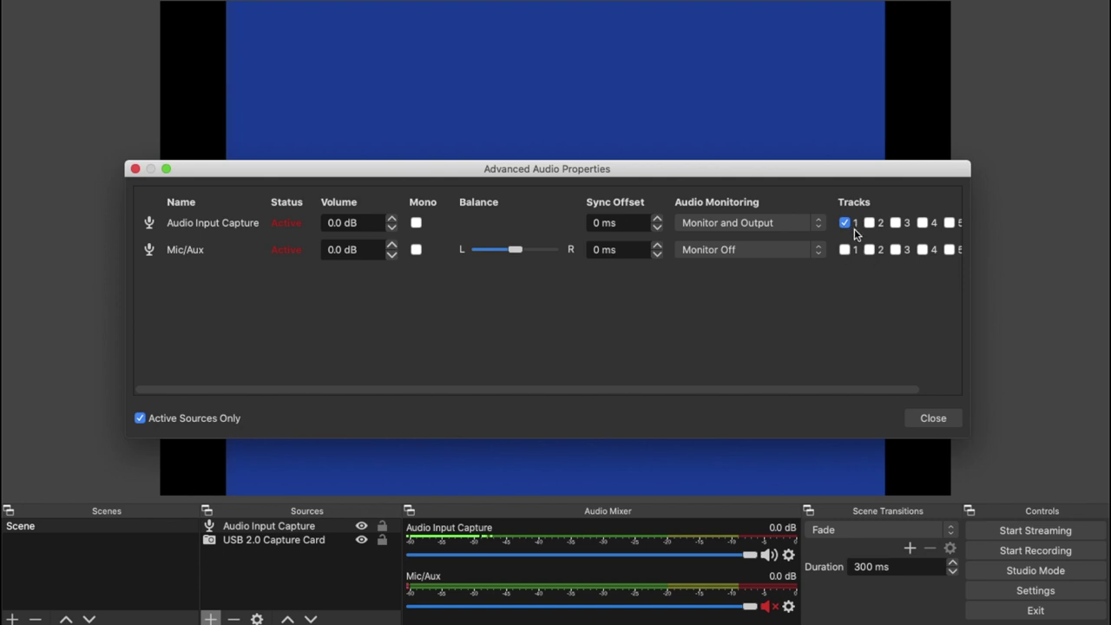
left_click(926, 421)
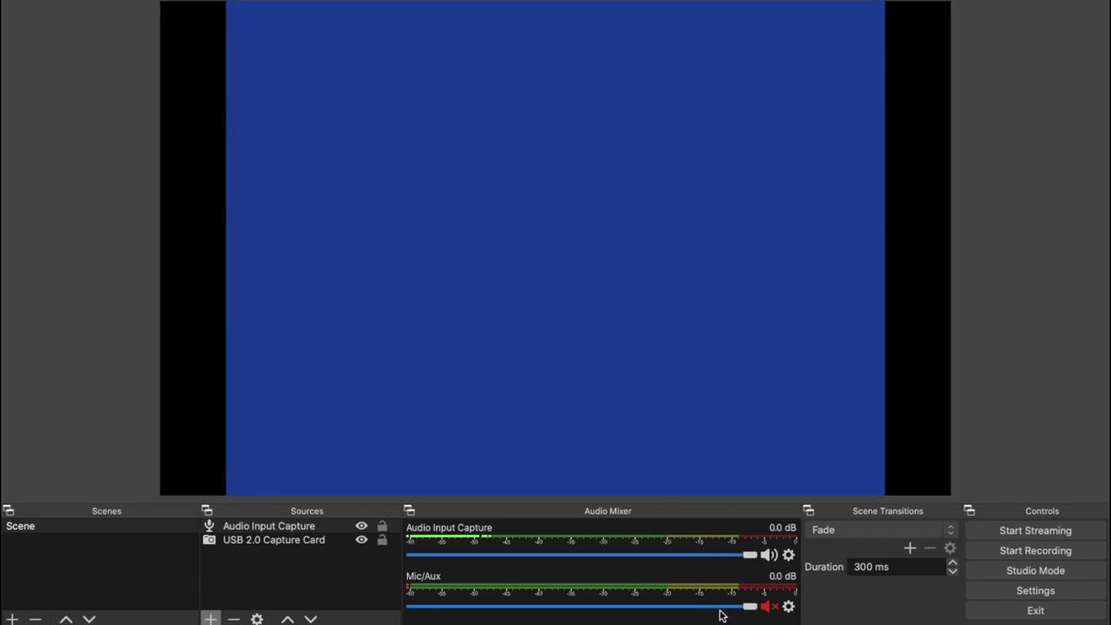
Examine the base canvas and output resolution choices in the video settings, keeping 1440x900
left_click(985, 591)
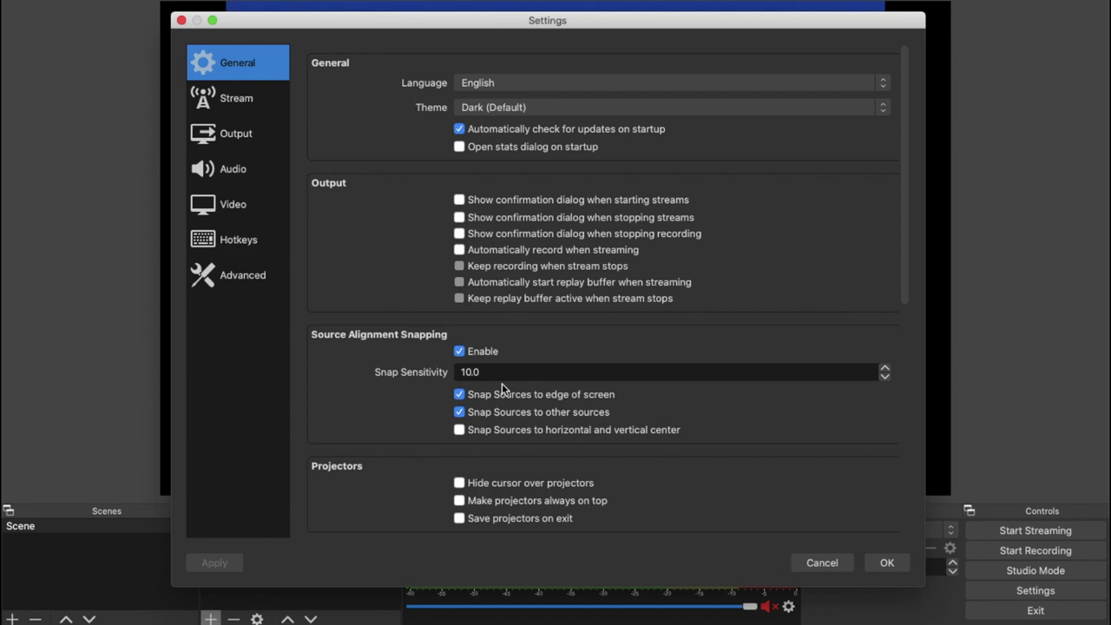
left_click(251, 200)
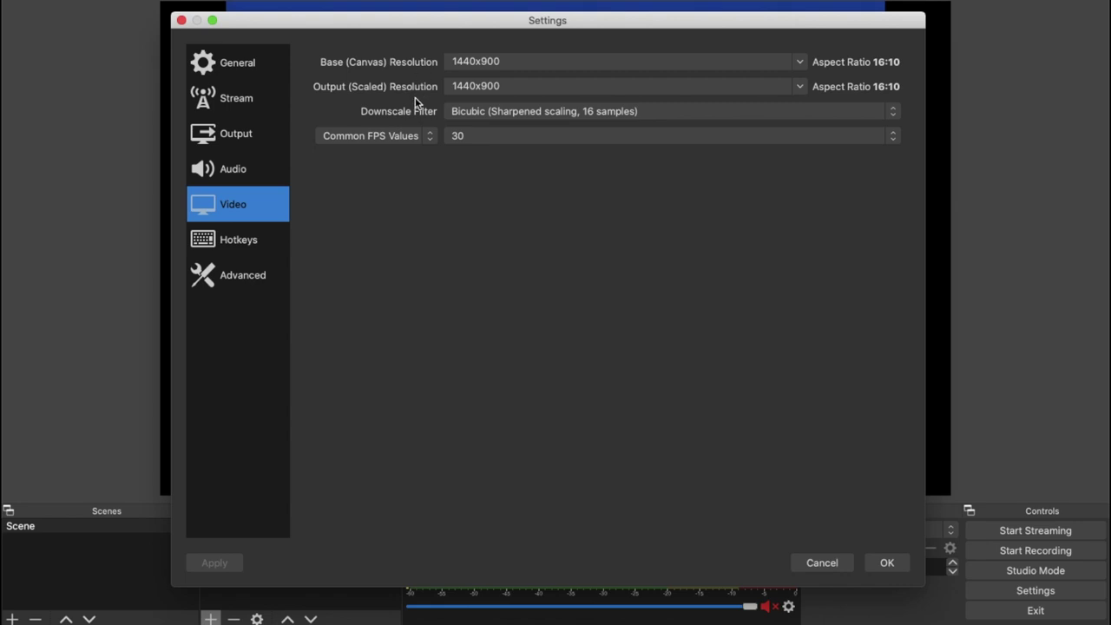
left_click(798, 62)
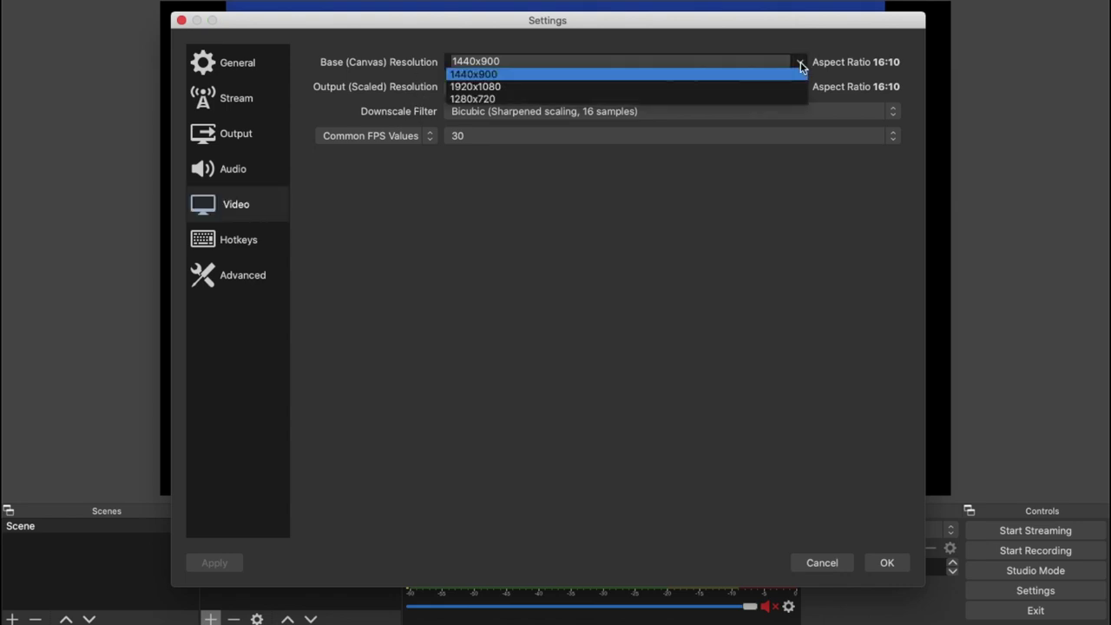
left_click(799, 71)
left_click(799, 86)
left_click(822, 78)
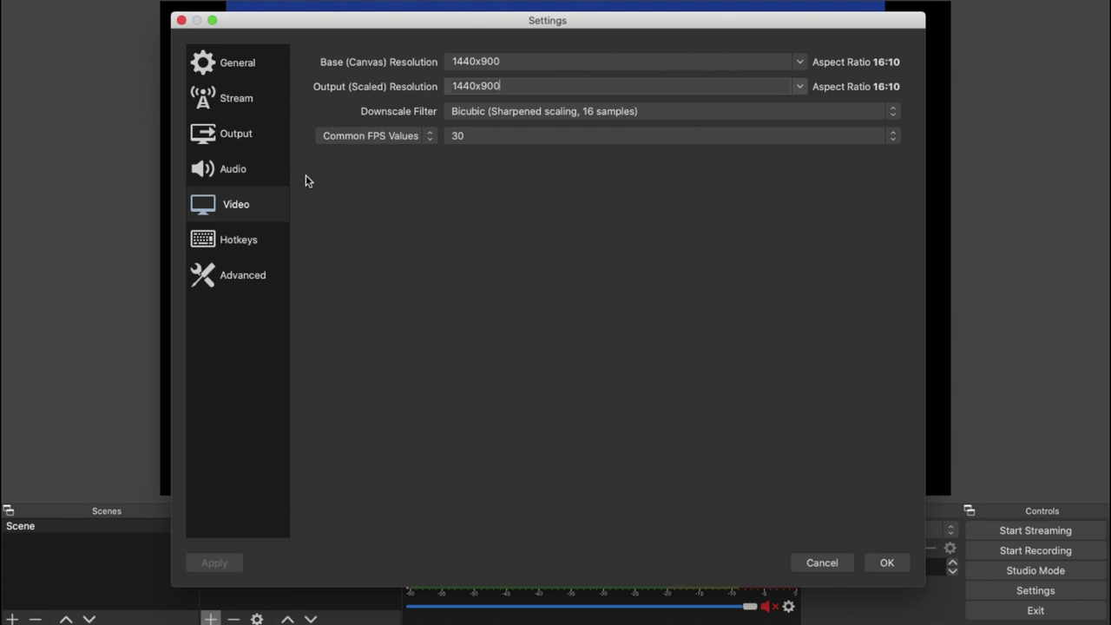
Try flv as the recording format in the output settings, and set it back to mp4
left_click(250, 142)
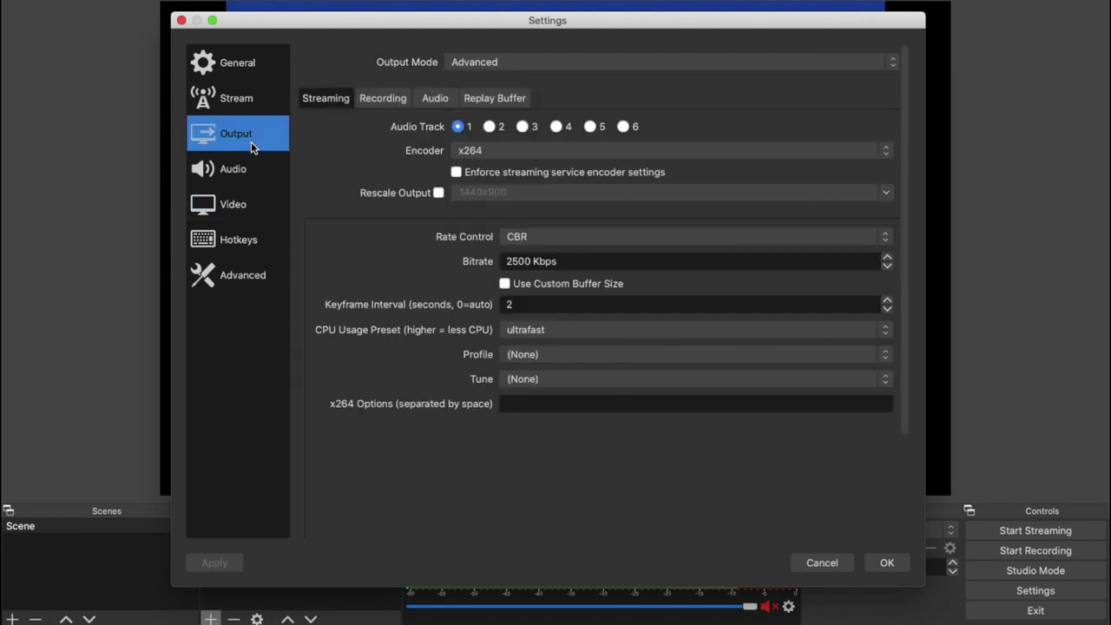
left_click(387, 102)
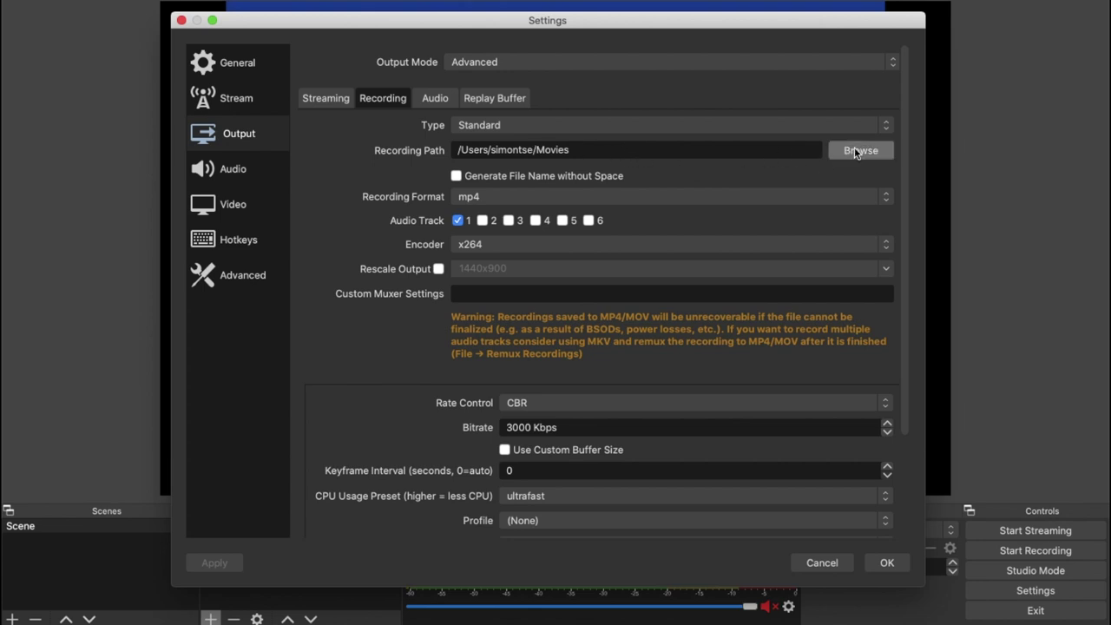
left_click(778, 194)
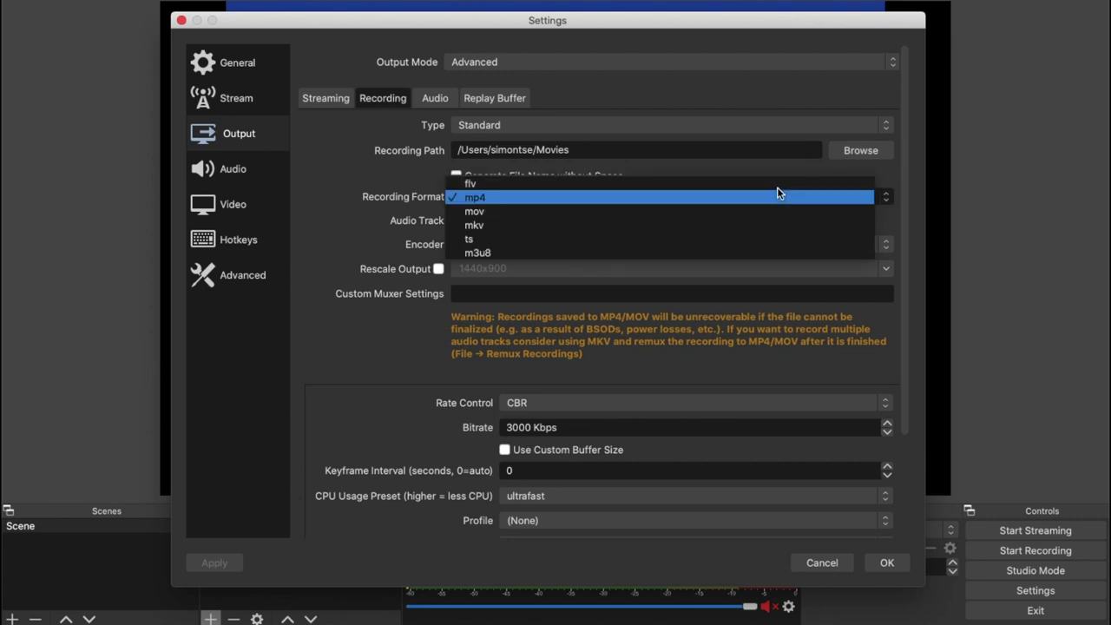
left_click(776, 185)
left_click(778, 196)
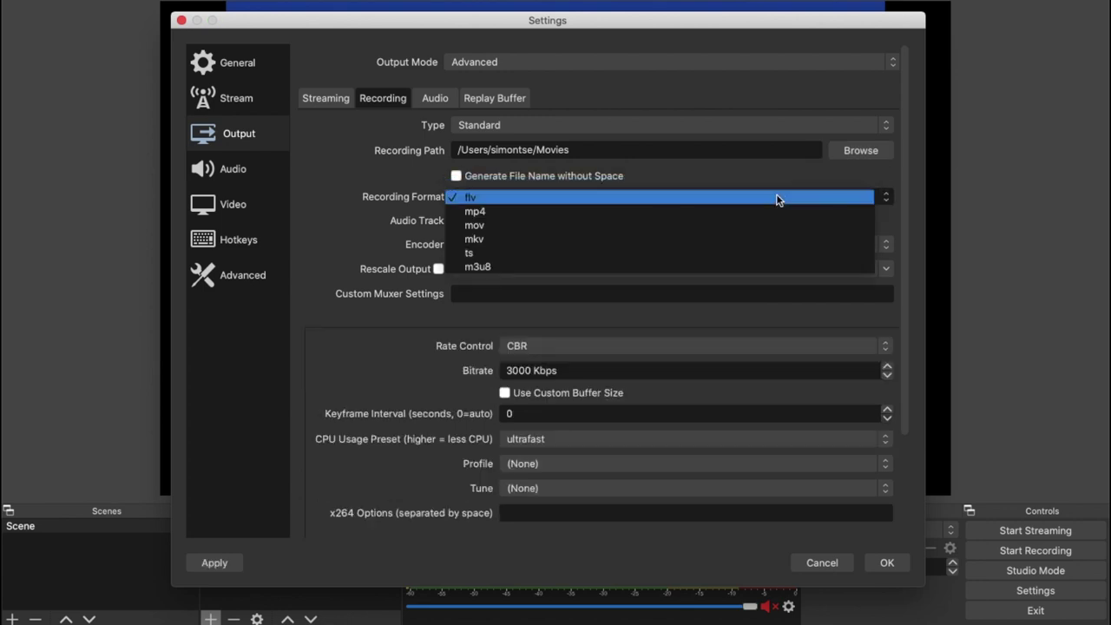
left_click(777, 211)
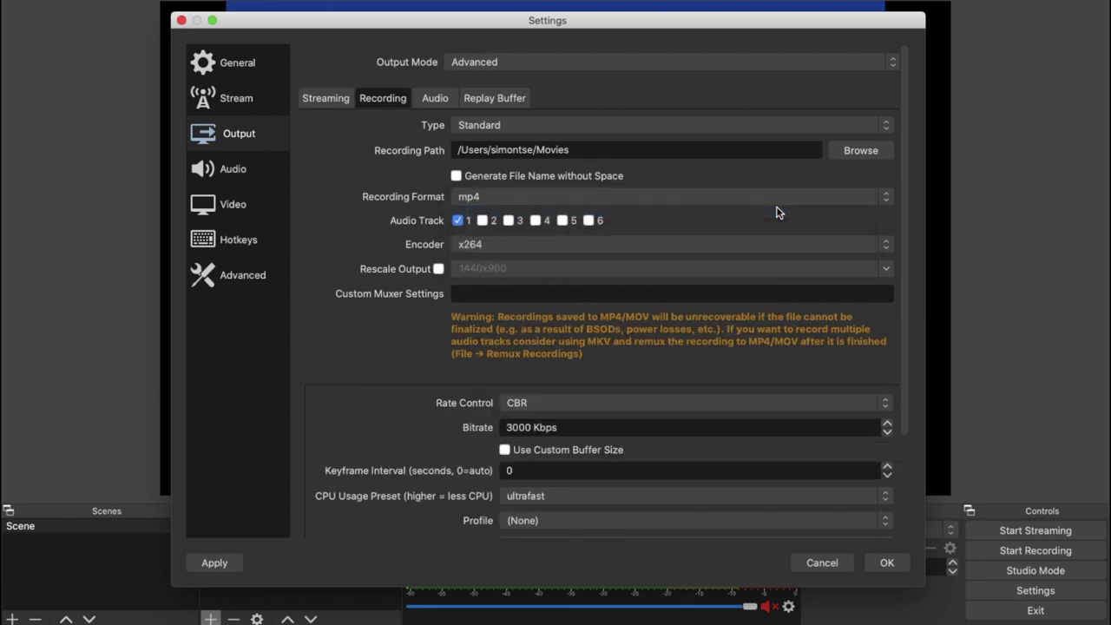
Keep x264 as the recording encoder, and apply and close the settings
left_click(475, 244)
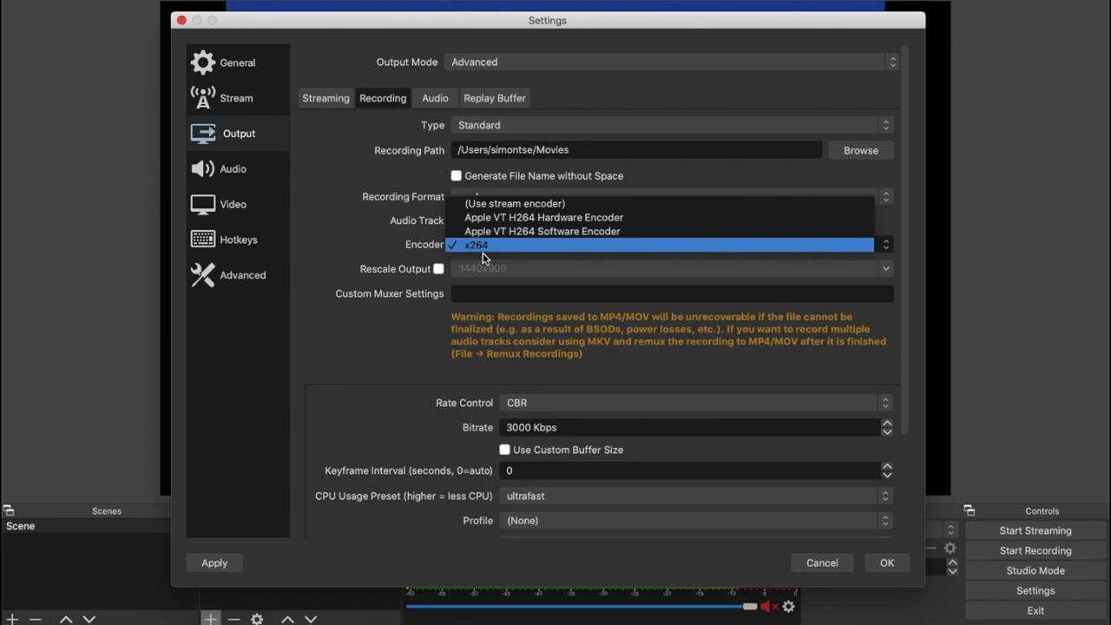
left_click(408, 257)
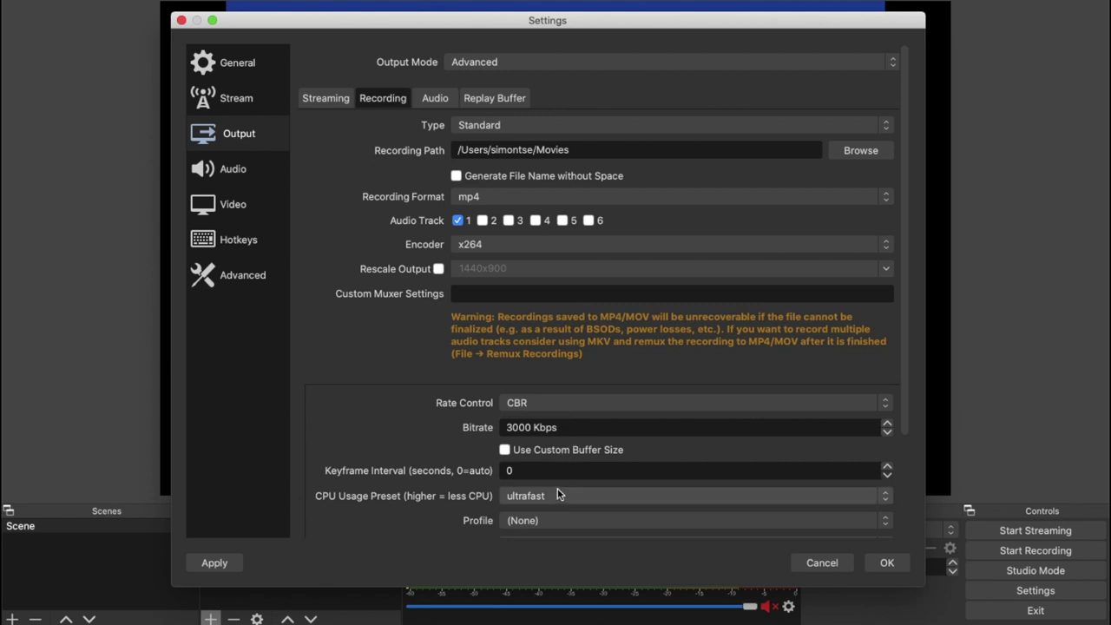
left_click(222, 563)
left_click(899, 566)
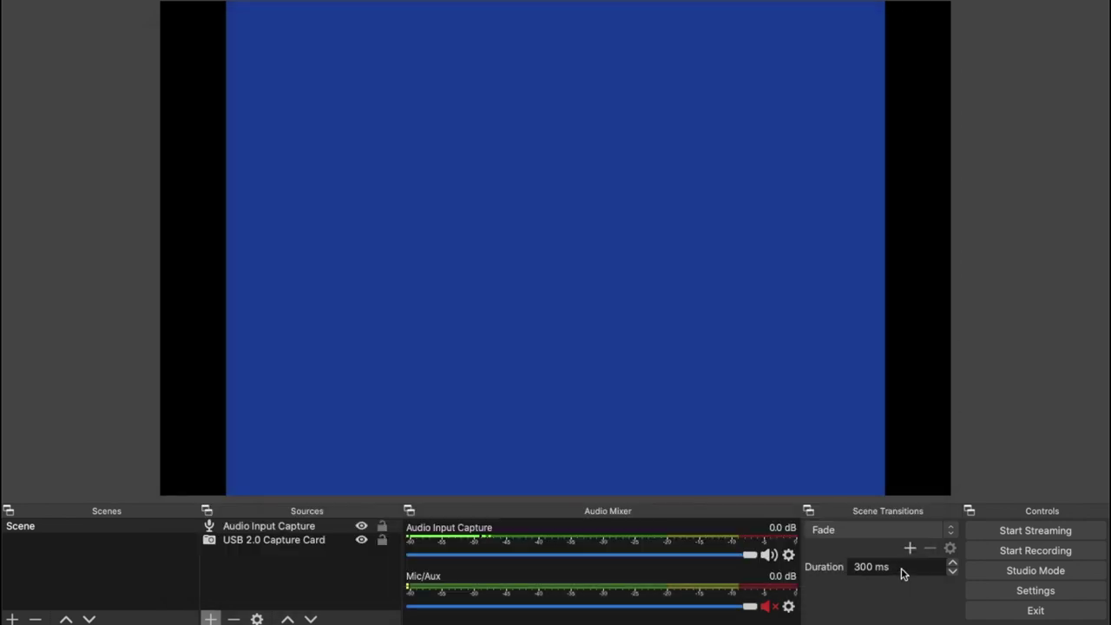
Check the device assigned to Audio Input Capture in its properties, and close them without changes
left_click(789, 557)
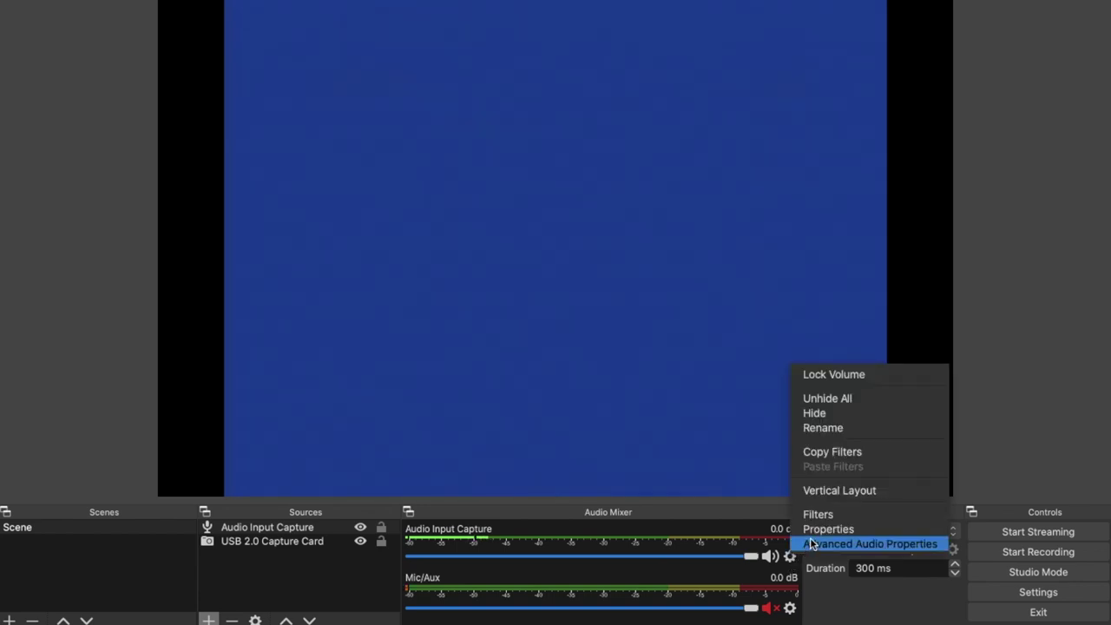
left_click(816, 531)
left_click(703, 506)
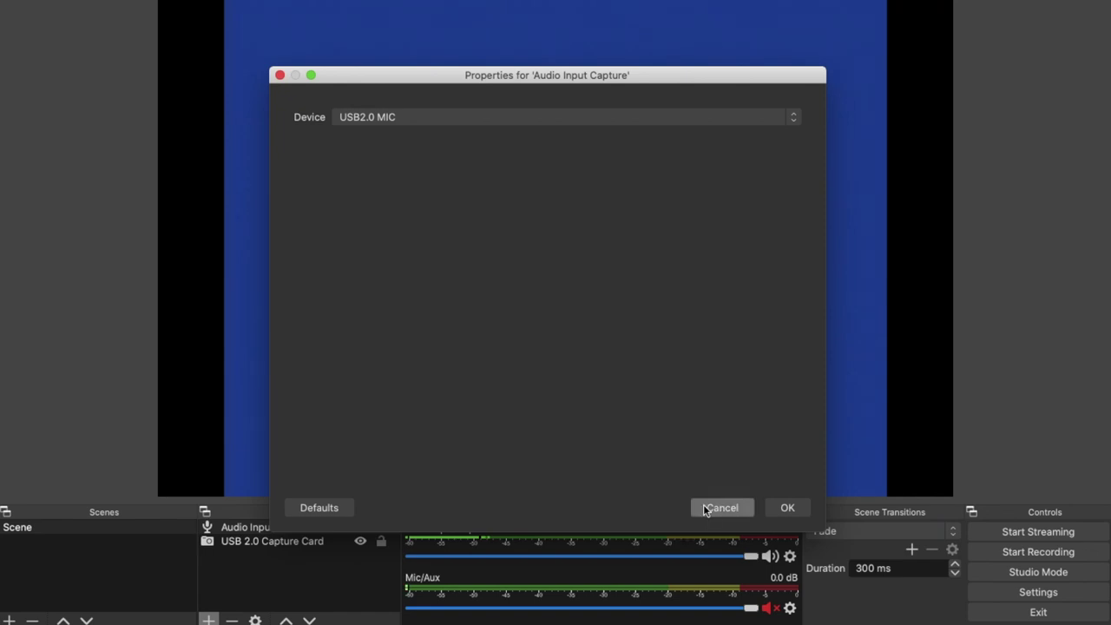
Try to set Audio Input Capture's volume to 5 dB in the advanced audio properties, and close them
left_click(788, 556)
left_click(800, 540)
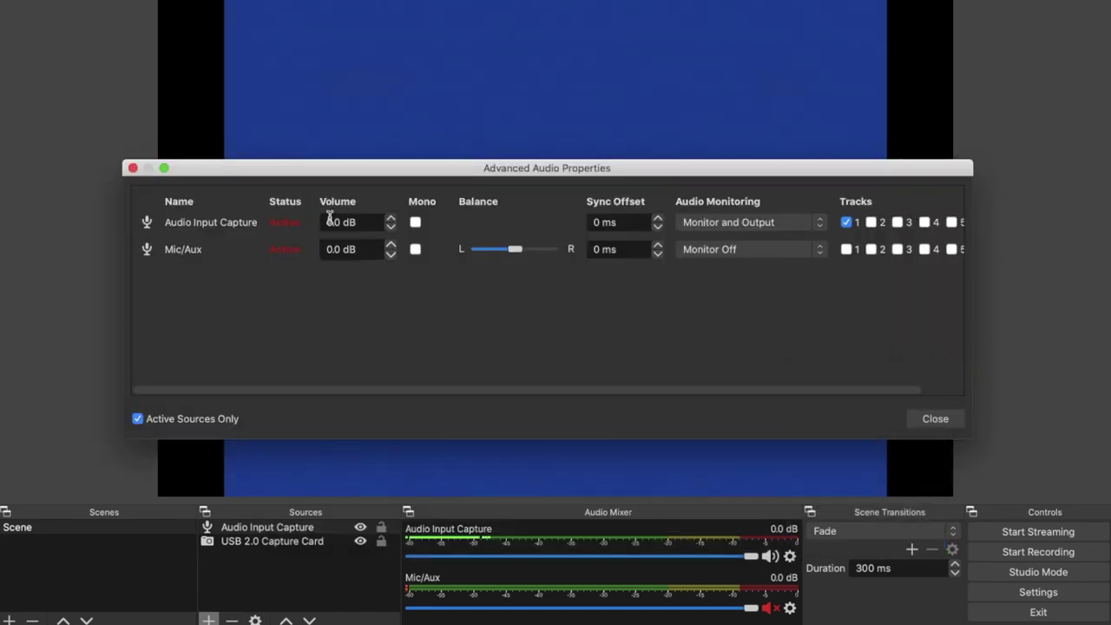
left_click(330, 223)
key("Delete")
key("Delete")
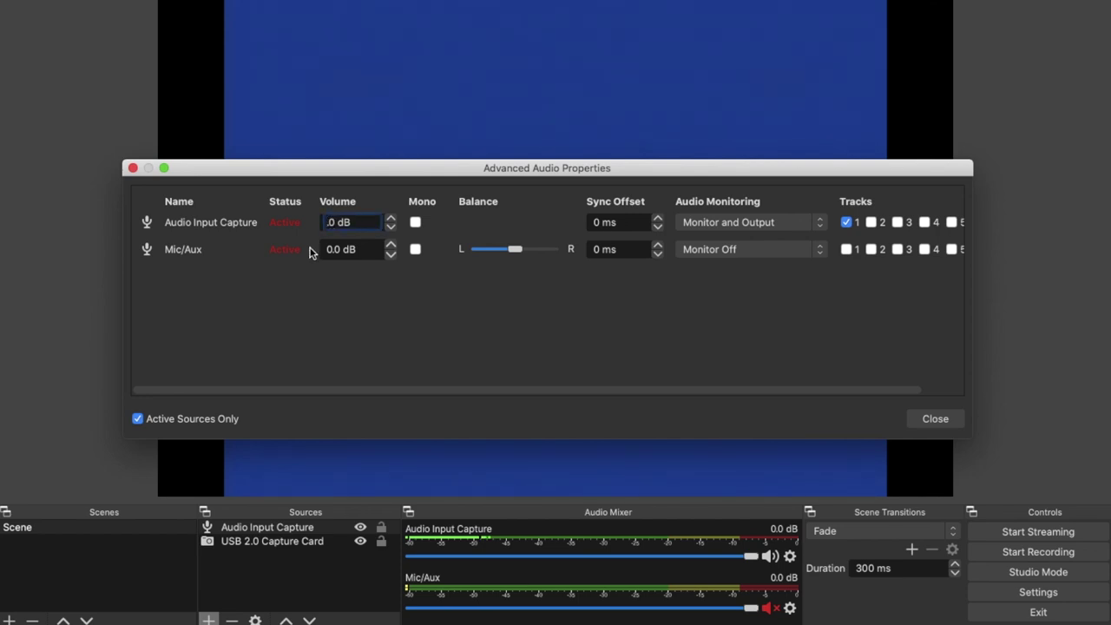
type("5")
left_click(934, 418)
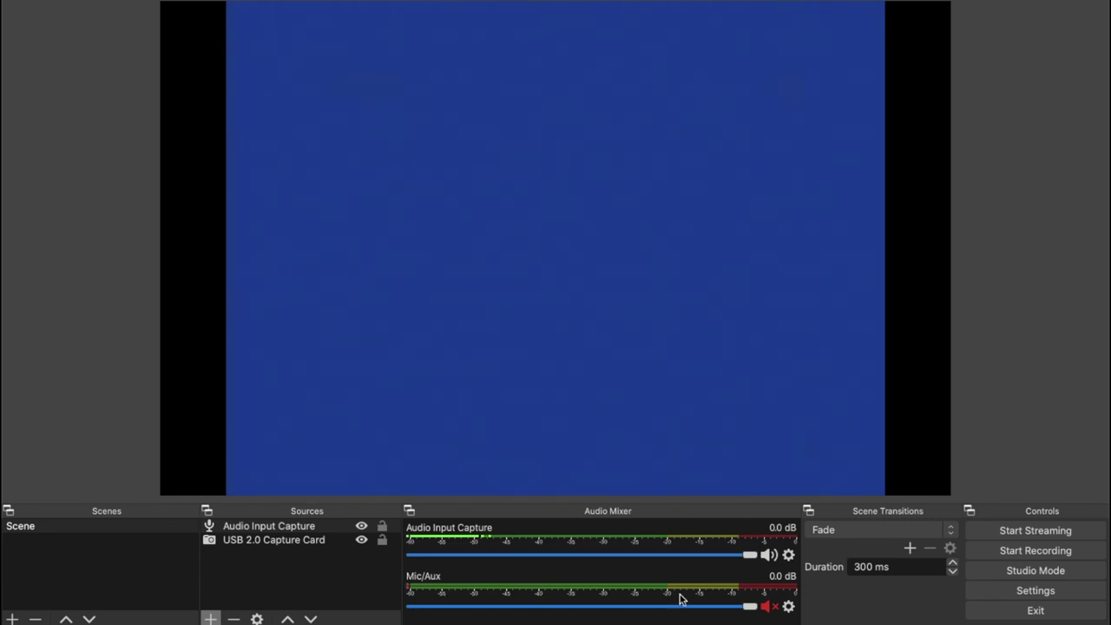
Toggle Mic/Aux's mute on and off, leaving it muted, and record footage from the capture card, stopping the recording at the end
left_click(767, 606)
left_click(769, 607)
left_click(1009, 551)
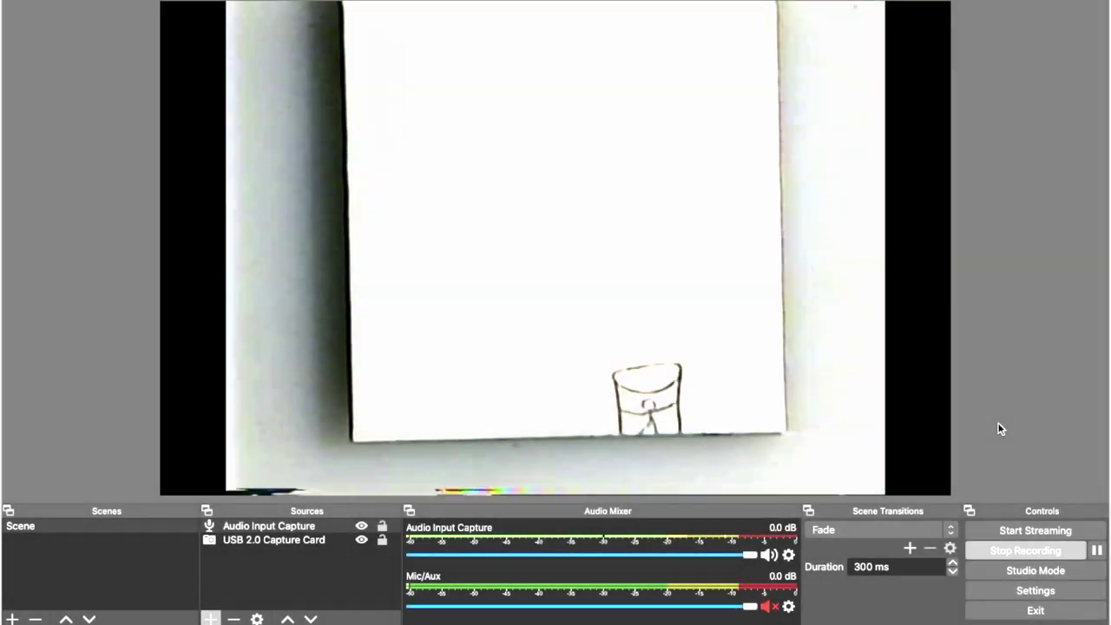
key("ctrl+shift+r")
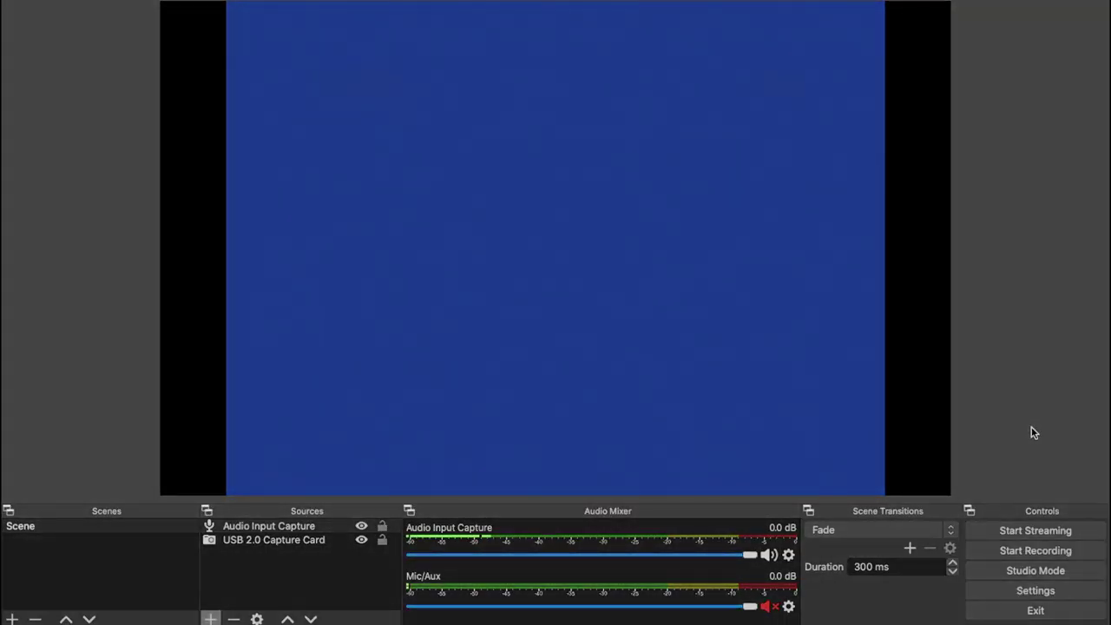